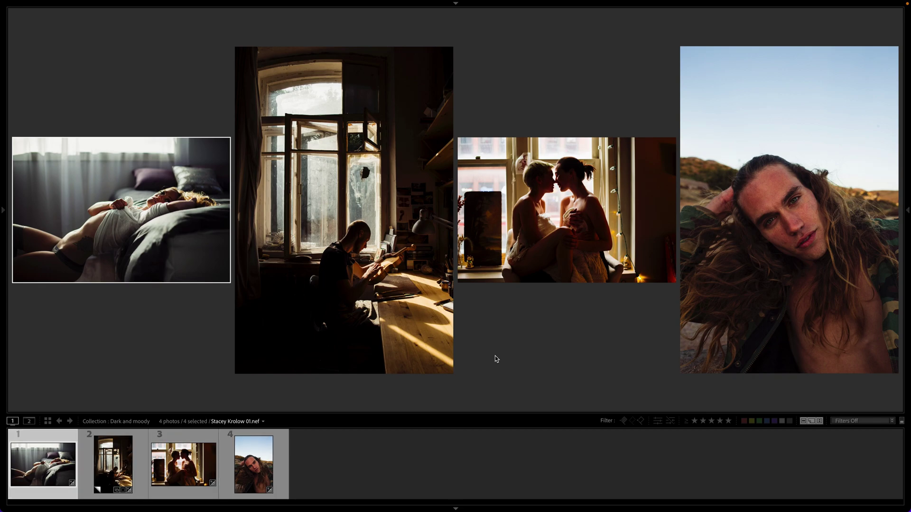
# Step: Open the first photo for developing, apply the 3c. Dark & Moody Assist preset at amount 63, and set the exposure to −0.40
pyautogui.press('e')
pyautogui.press('d')
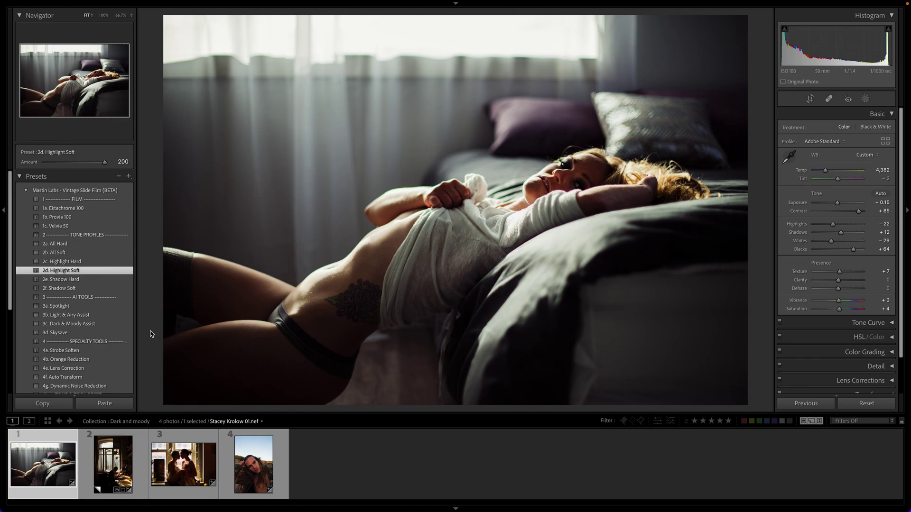
pyautogui.click(110, 323)
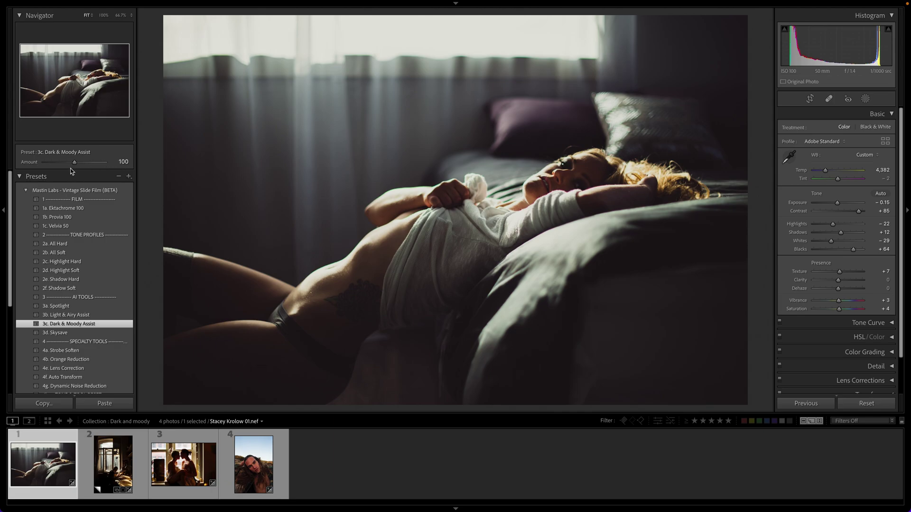
pyautogui.moveTo(74, 164); pyautogui.dragTo(45, 162)
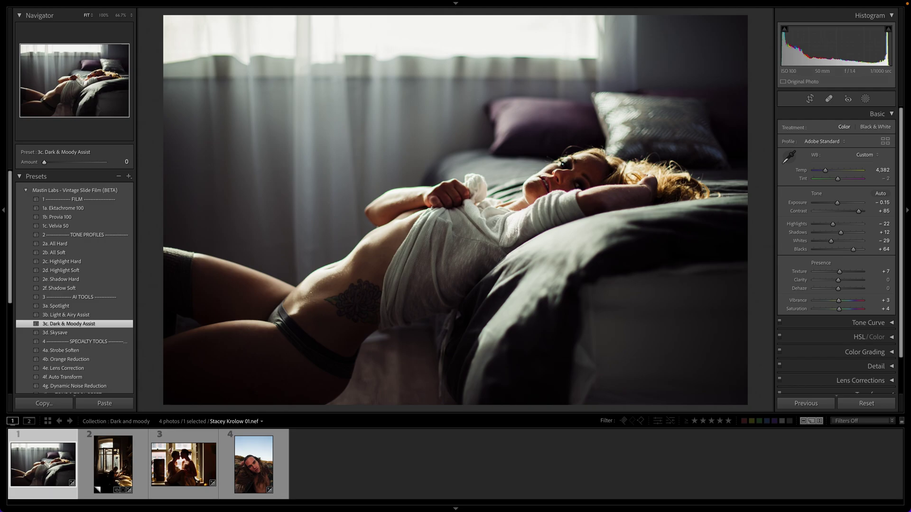
pyautogui.hotkey('ctrl', 'z')
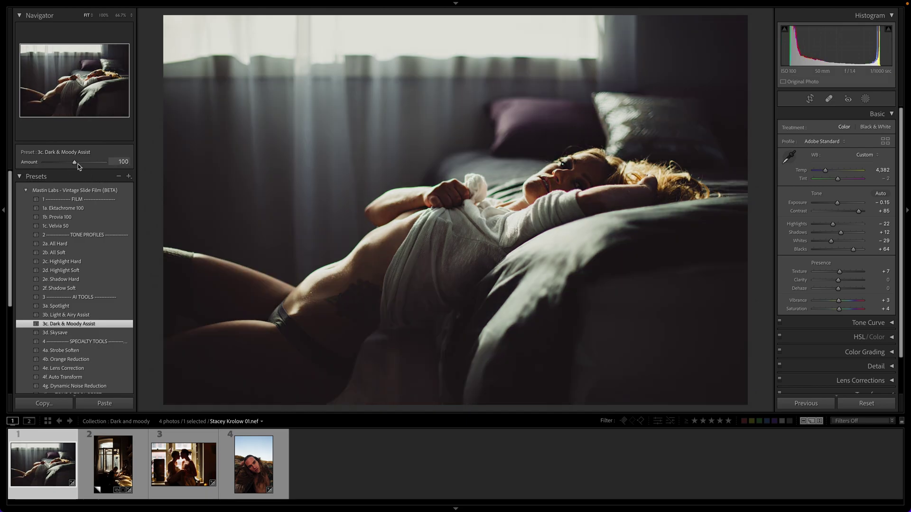
pyautogui.moveTo(74, 164); pyautogui.dragTo(66, 164)
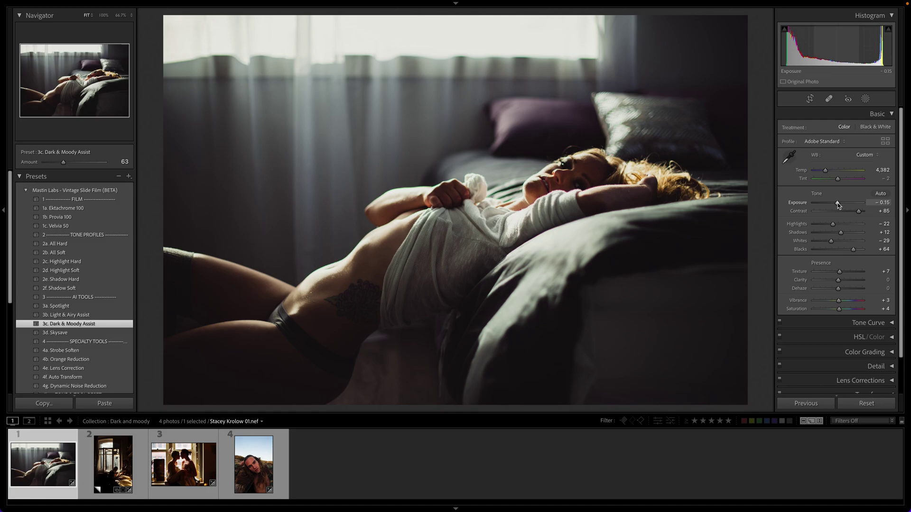
pyautogui.moveTo(837, 203); pyautogui.dragTo(836, 205)
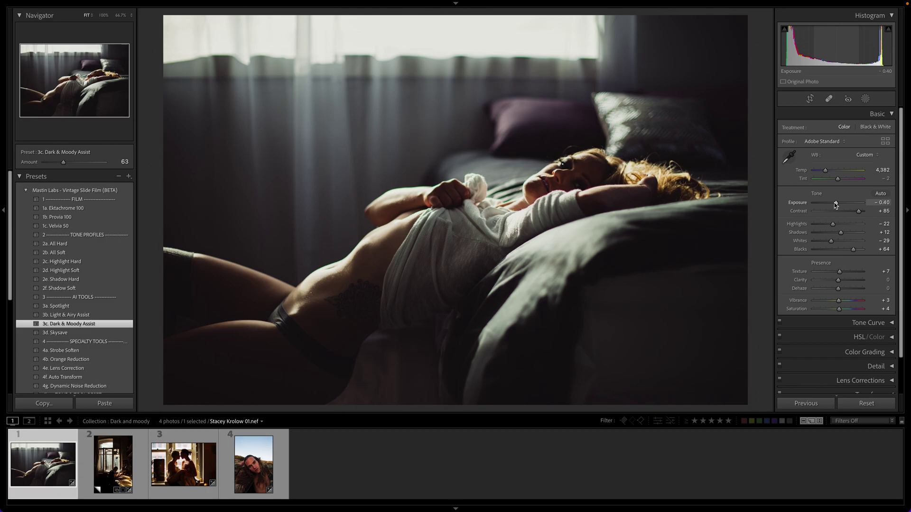
# Step: Apply the 5a. 35mm Grain preset to the bedroom photo and compare the edit with its before view twice
pyautogui.scroll(-3, 90, 288)
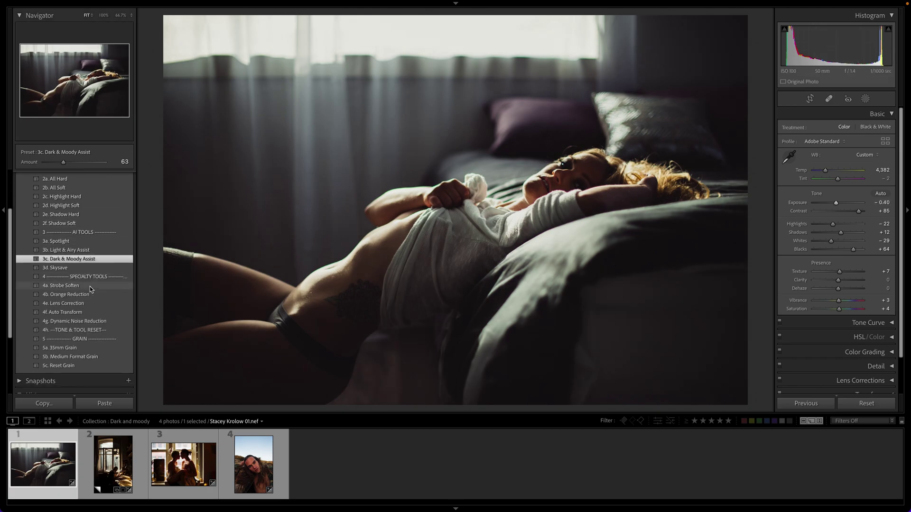
pyautogui.scroll(-1, 90, 289)
pyautogui.click(71, 329)
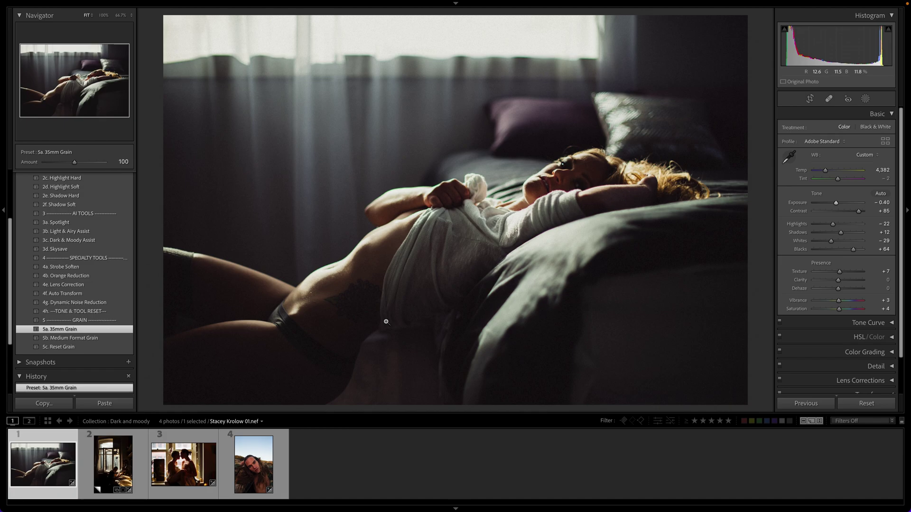
pyautogui.press('\\')
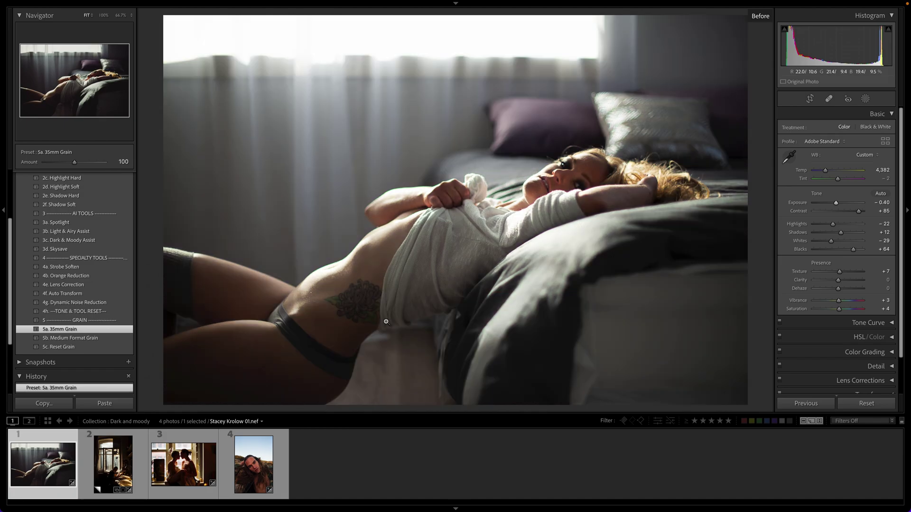
pyautogui.press('\\')
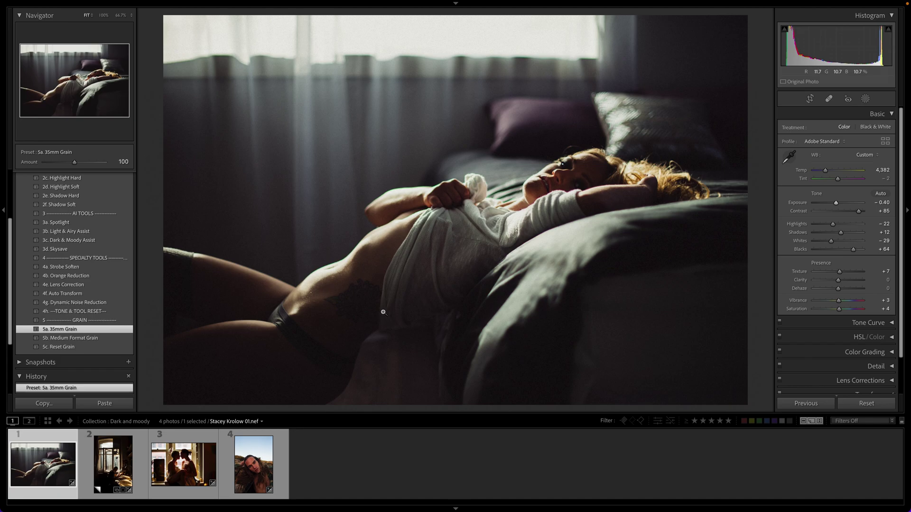
pyautogui.press('\\')
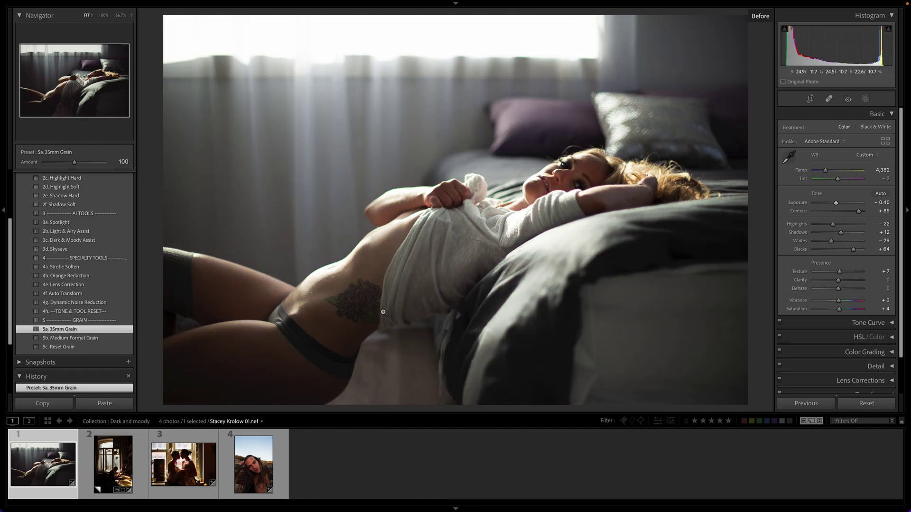
pyautogui.press('\\')
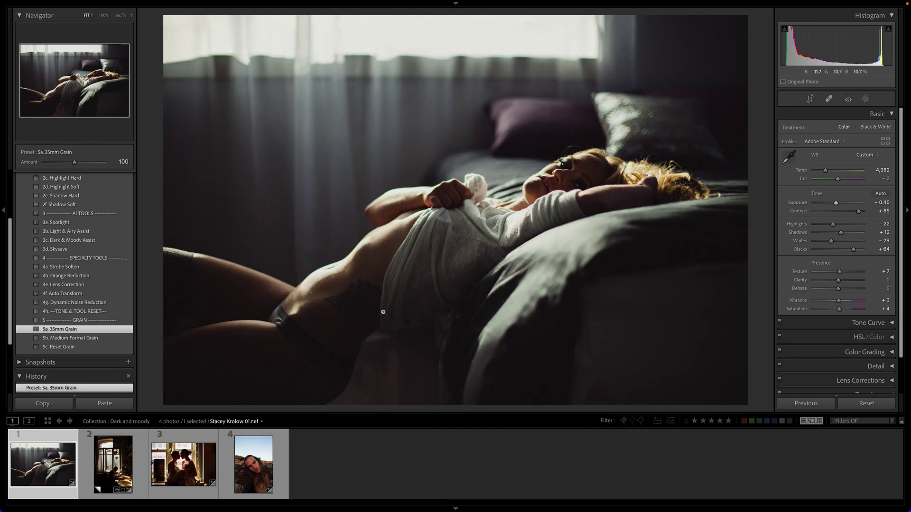
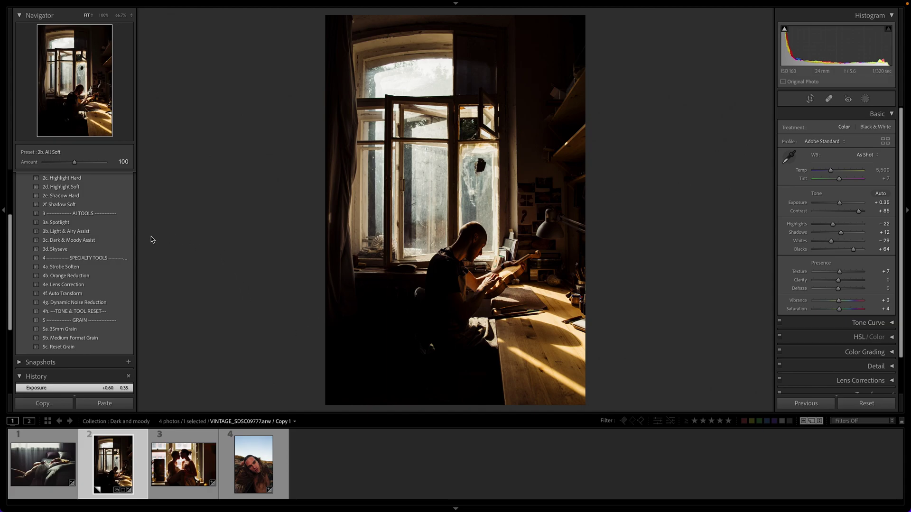
# Step: Apply the 3c. Dark & Moody Assist preset to the window desk photo at amount 68 and set the exposure to +1.10
pyautogui.click(126, 242)
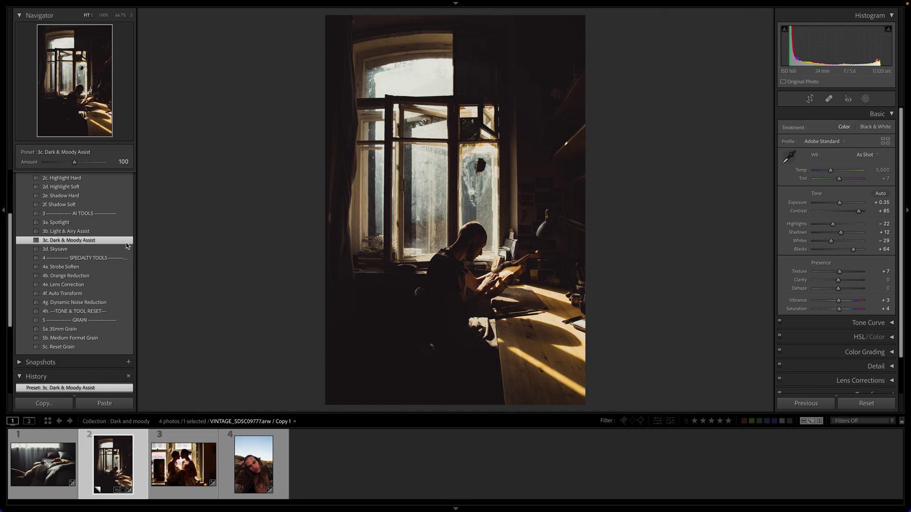
pyautogui.moveTo(839, 203); pyautogui.dragTo(845, 207)
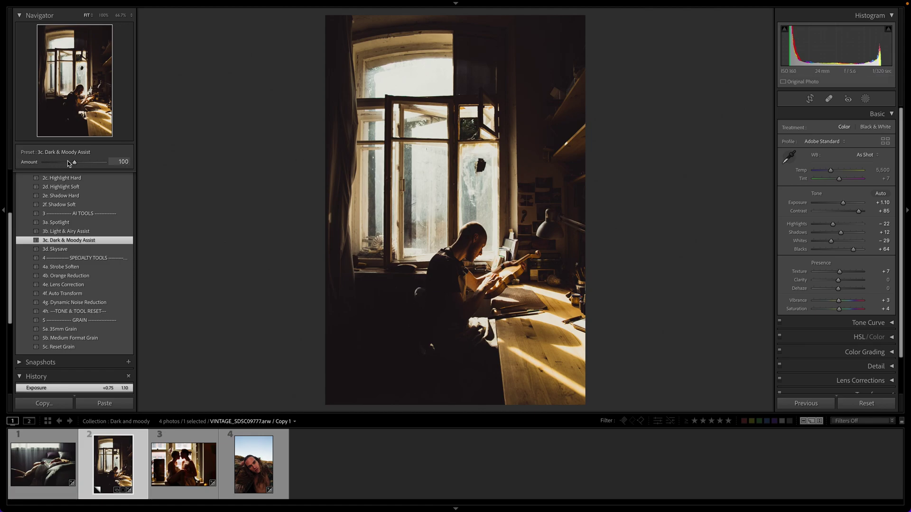
pyautogui.moveTo(75, 163); pyautogui.dragTo(69, 165)
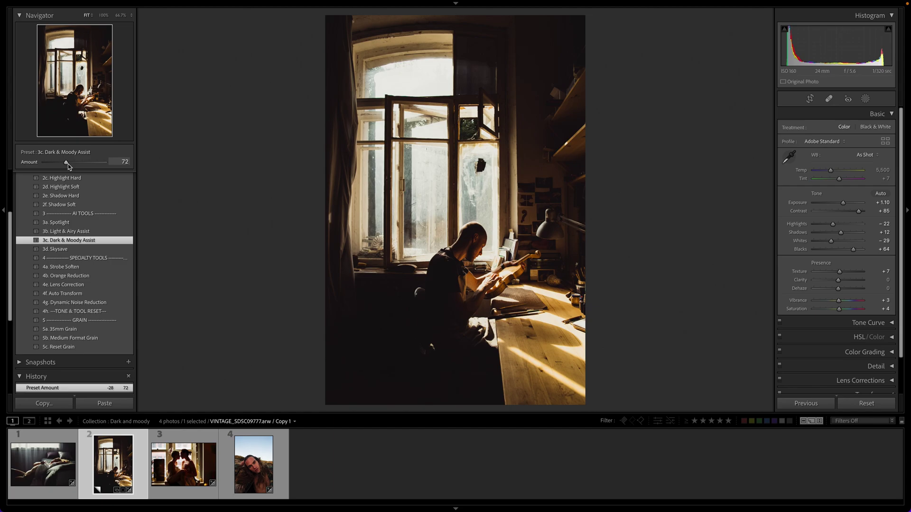
pyautogui.moveTo(68, 165); pyautogui.dragTo(66, 163)
# Step: Set the window desk photo's temperature to 4,926 and apply the 5a. 35mm Grain preset
pyautogui.moveTo(832, 172); pyautogui.dragTo(828, 172)
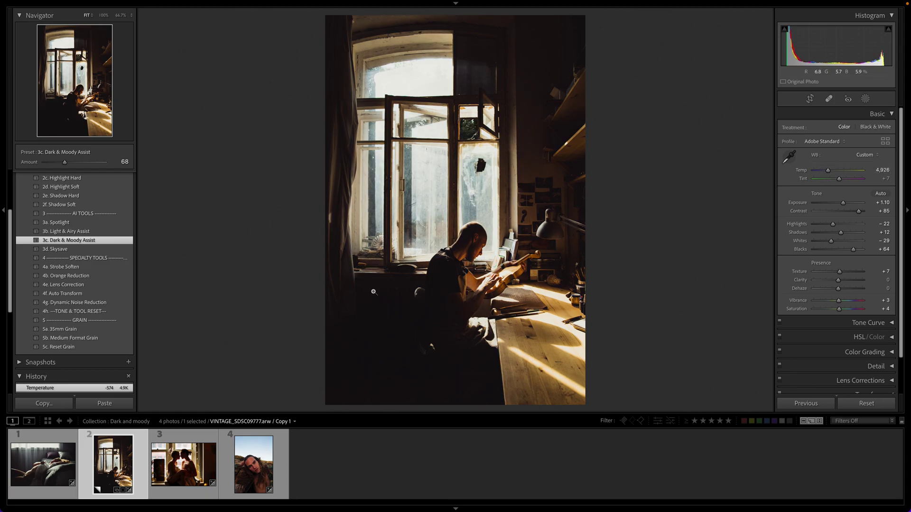
pyautogui.click(128, 330)
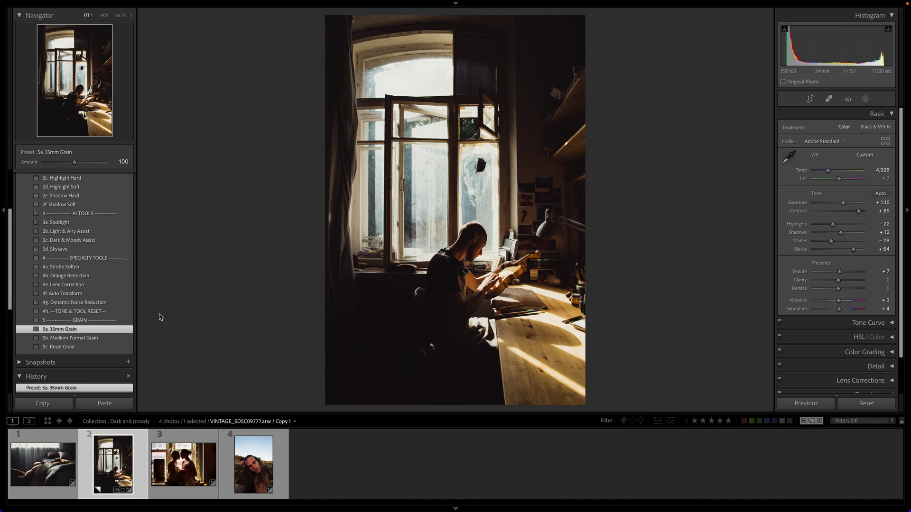
# Step: On the couple photo, apply the 3c. Dark & Moody Assist preset at amount 138 and the 5a. 35mm Grain preset
pyautogui.click(207, 468)
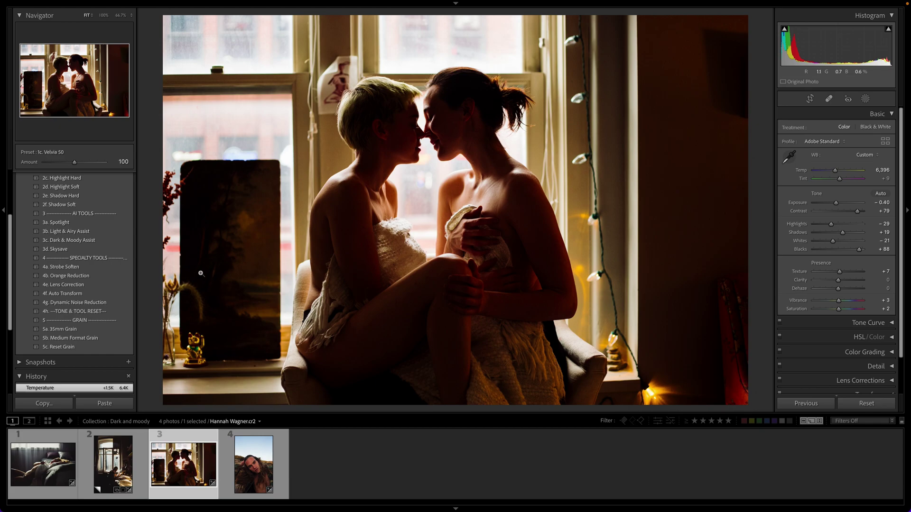
pyautogui.click(122, 241)
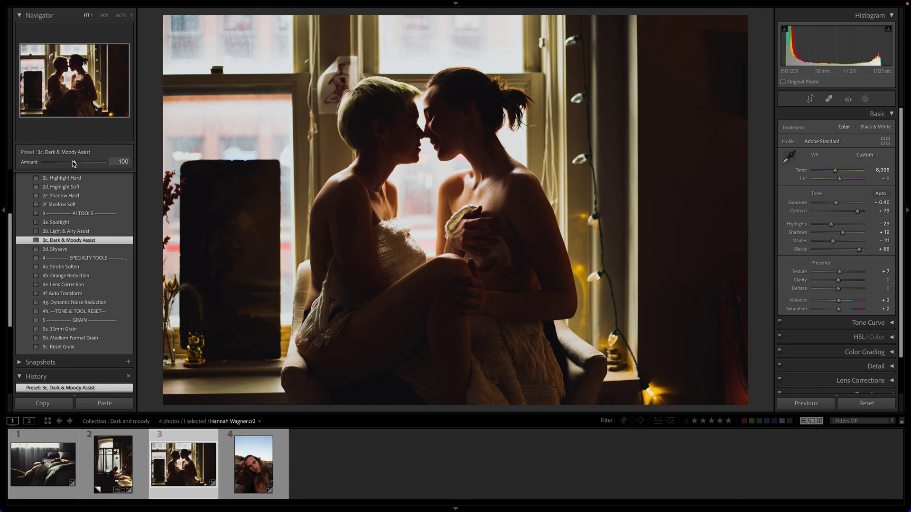
pyautogui.moveTo(74, 164); pyautogui.dragTo(86, 169)
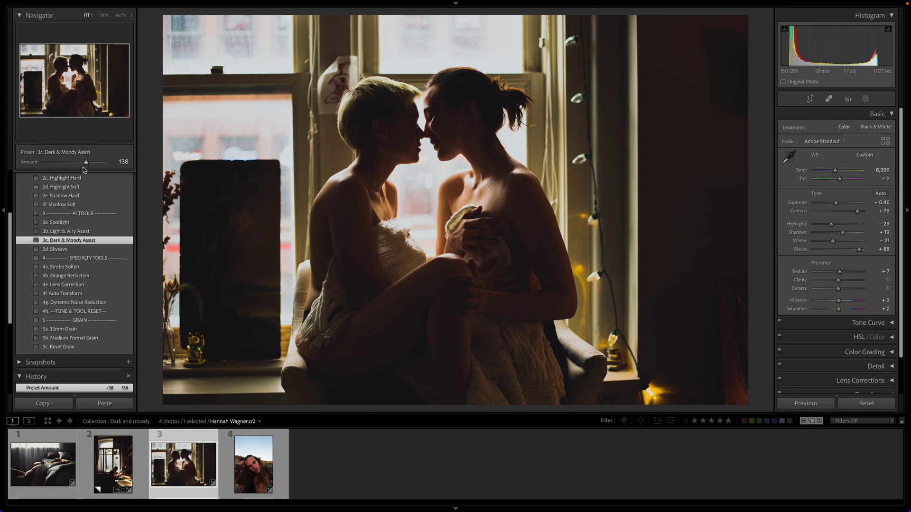
pyautogui.click(127, 329)
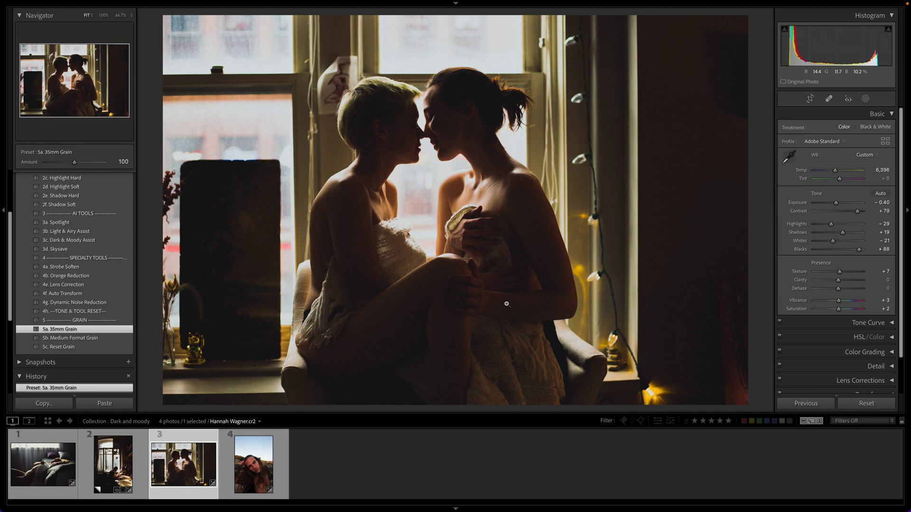
# Step: Straighten the couple photo automatically with the Crop & Straighten tool
pyautogui.press('r')
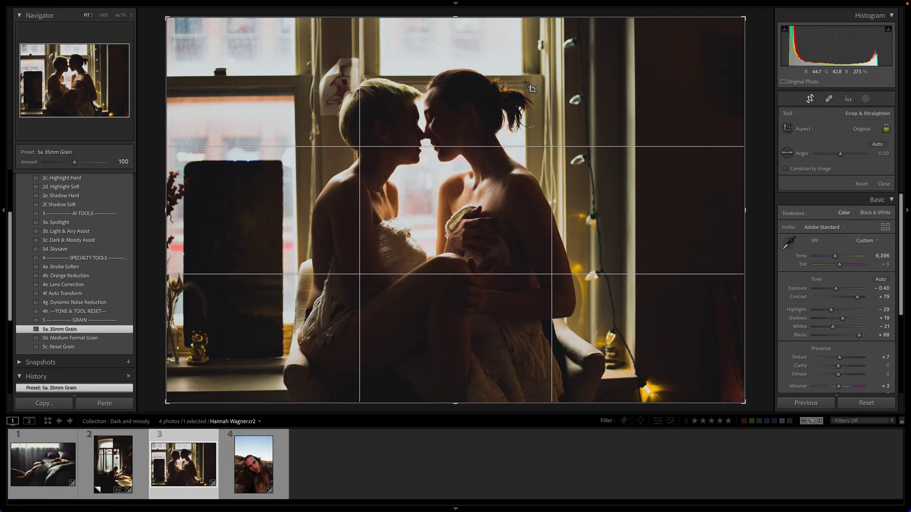
pyautogui.click(877, 144)
pyautogui.press('r')
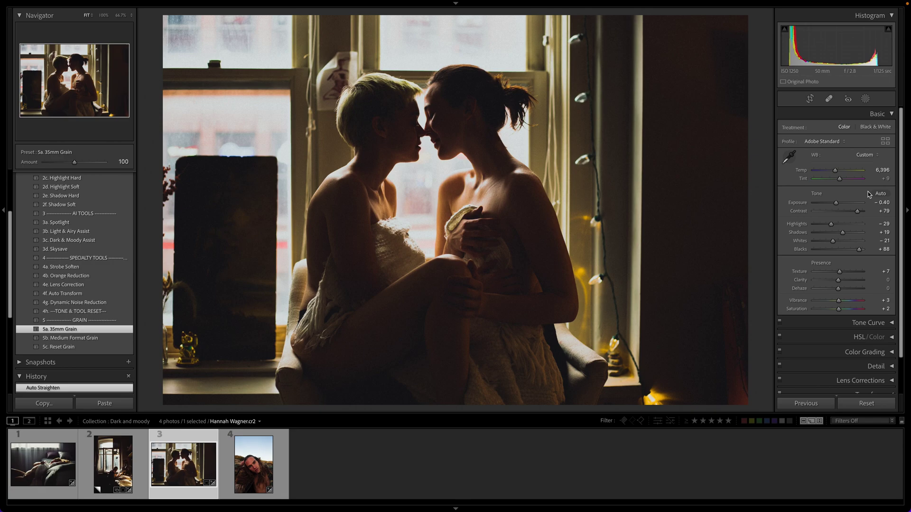
# Step: Open the outdoor portrait and try the 3c. Dark & Moody Assist, 3b. Light & Airy Assist and 3a. Spotlight presets on it
pyautogui.click(262, 466)
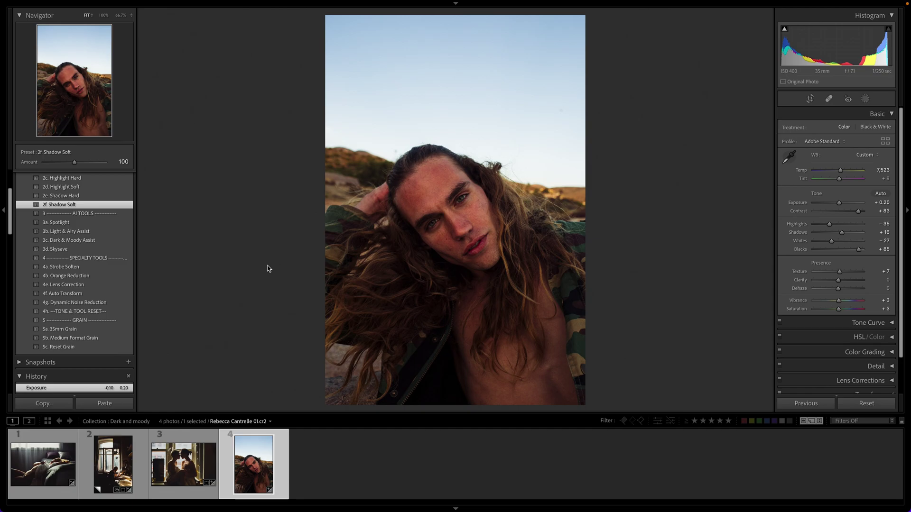
pyautogui.click(126, 240)
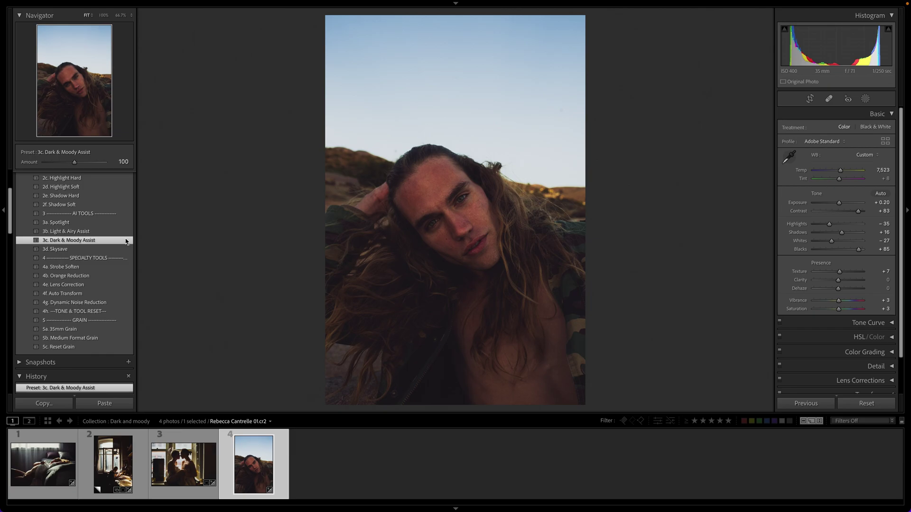
pyautogui.click(124, 232)
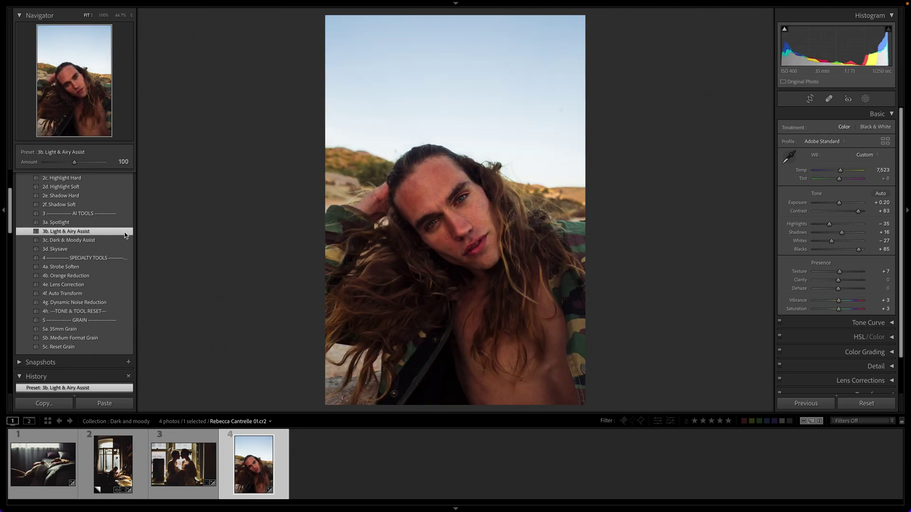
pyautogui.click(120, 223)
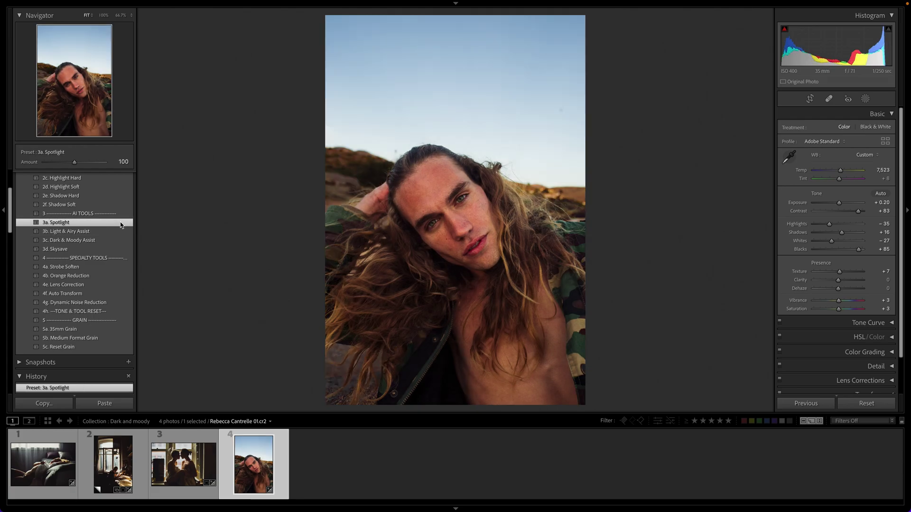
# Step: Apply the 3c. Dark & Moody Assist preset to the outdoor portrait at amount 68 and set the exposure to +0.45
pyautogui.click(100, 241)
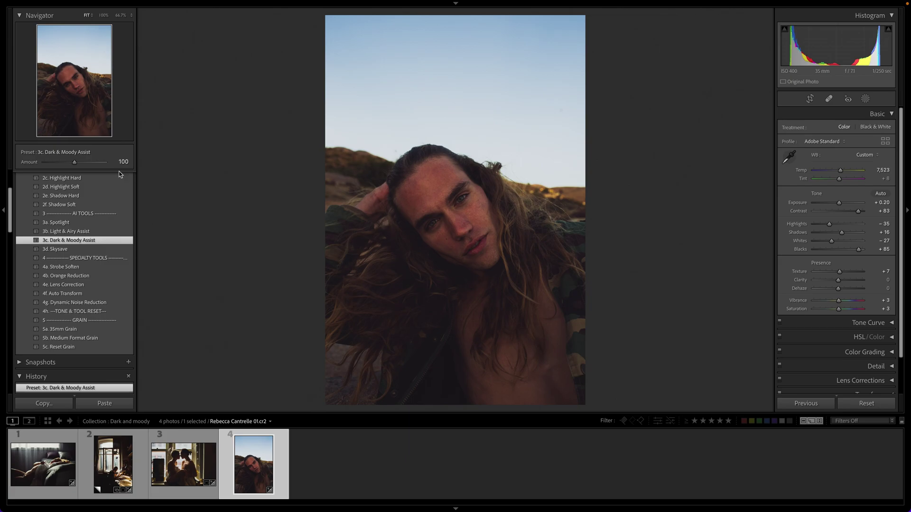
pyautogui.moveTo(74, 162); pyautogui.dragTo(66, 164)
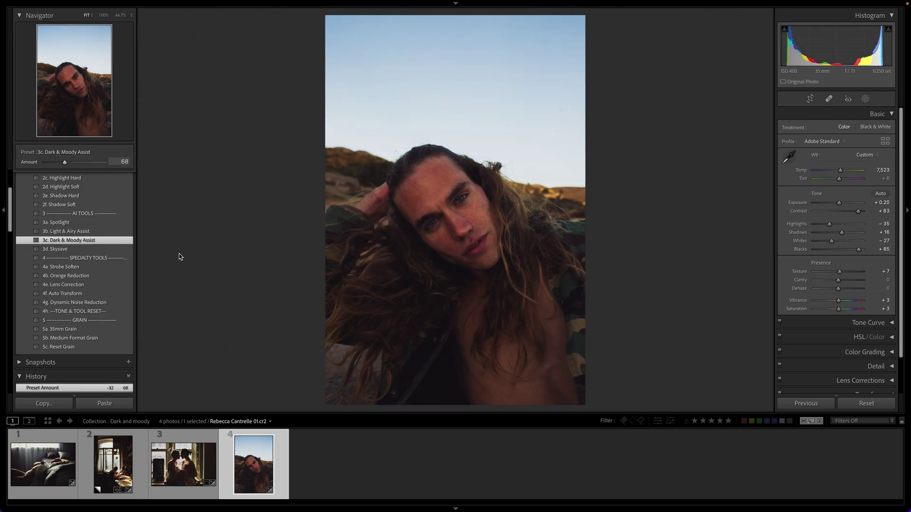
pyautogui.moveTo(838, 203); pyautogui.dragTo(839, 205)
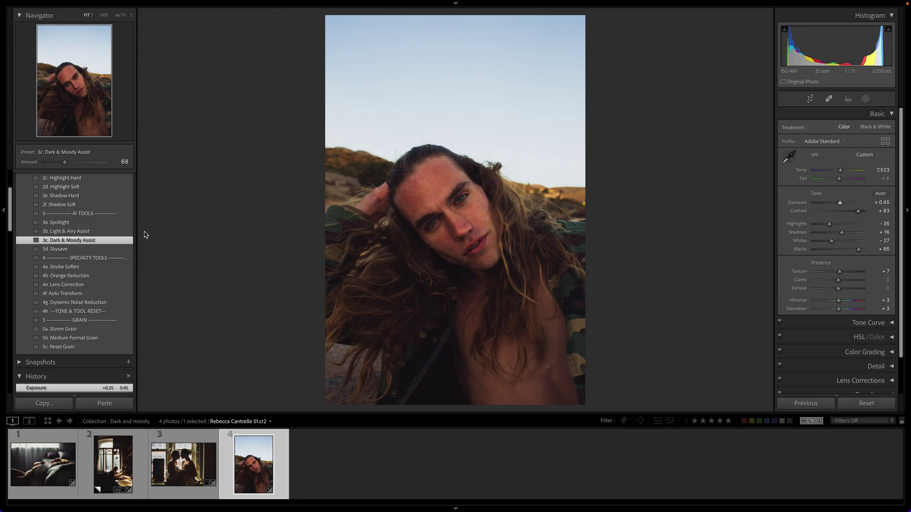
# Step: Apply the 3d. Skysave preset to the outdoor portrait at amount 47 and set the exposure to +0.05
pyautogui.click(128, 248)
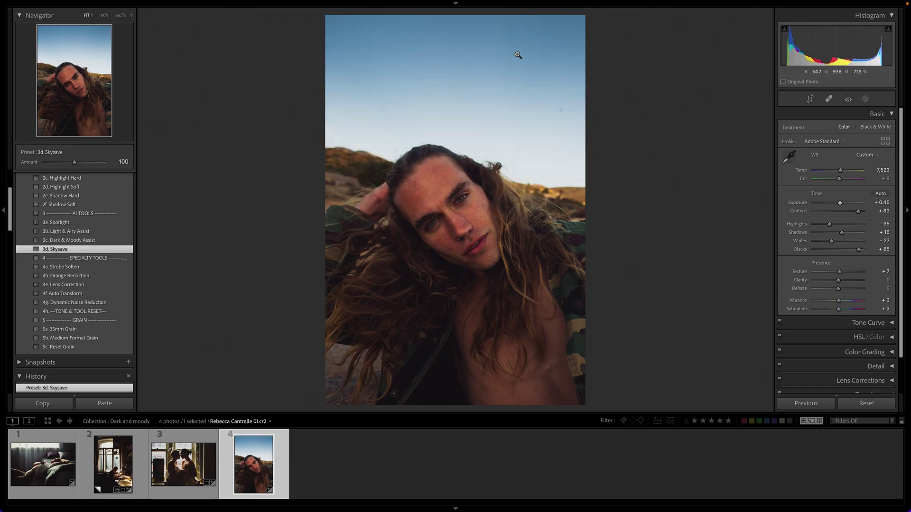
pyautogui.click(74, 163)
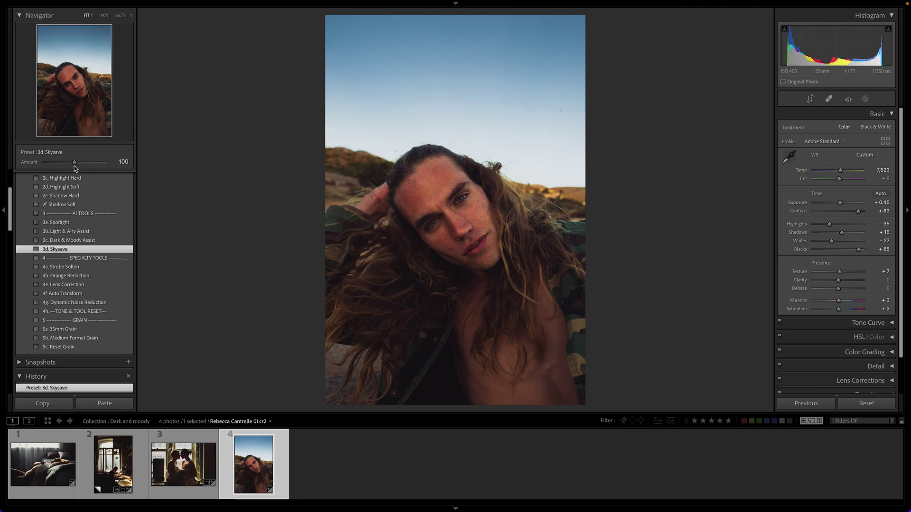
pyautogui.moveTo(74, 162)
pyautogui.mouseDown()
pyautogui.moveTo(46, 162)
pyautogui.moveTo(62, 163)
pyautogui.mouseUp()
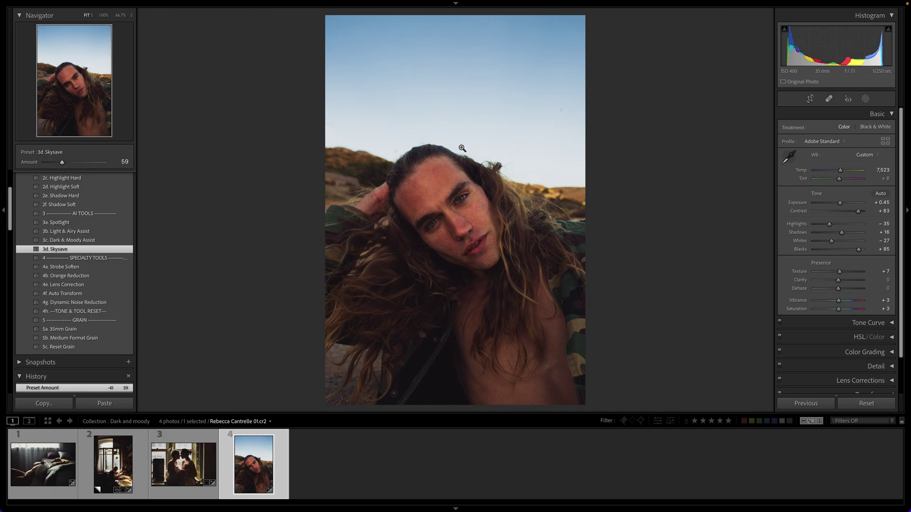
pyautogui.click(840, 203)
pyautogui.moveTo(840, 204); pyautogui.dragTo(837, 203)
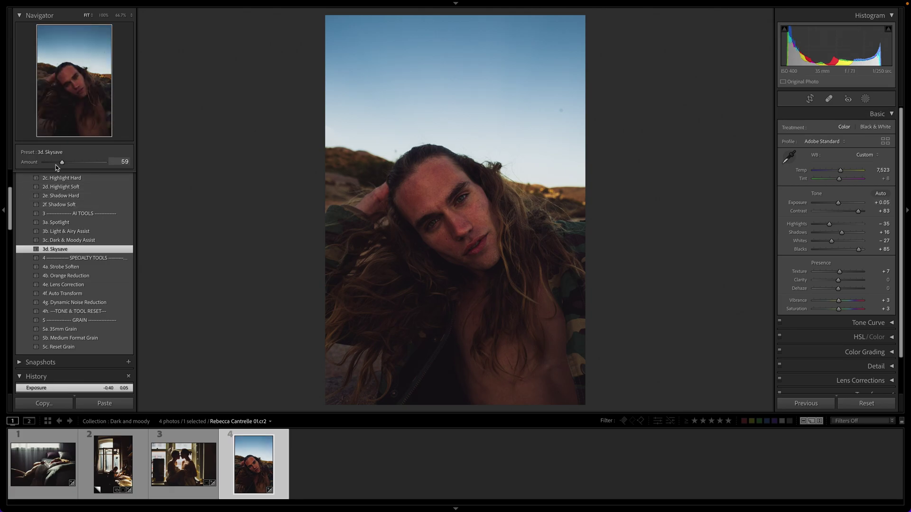
pyautogui.moveTo(57, 162); pyautogui.dragTo(59, 161)
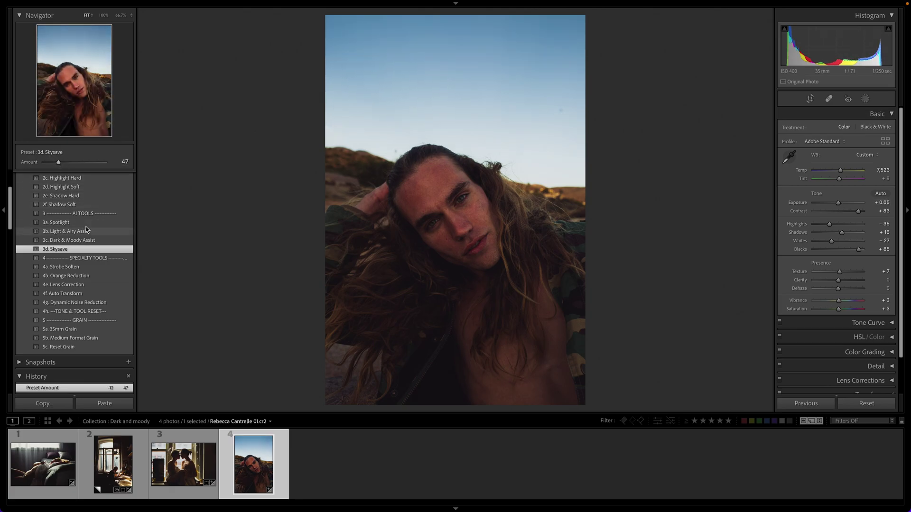
# Step: Reapply the 3c. Dark & Moody Assist preset to the outdoor portrait at amount 54 and add the 5a. 35mm Grain preset
pyautogui.click(69, 240)
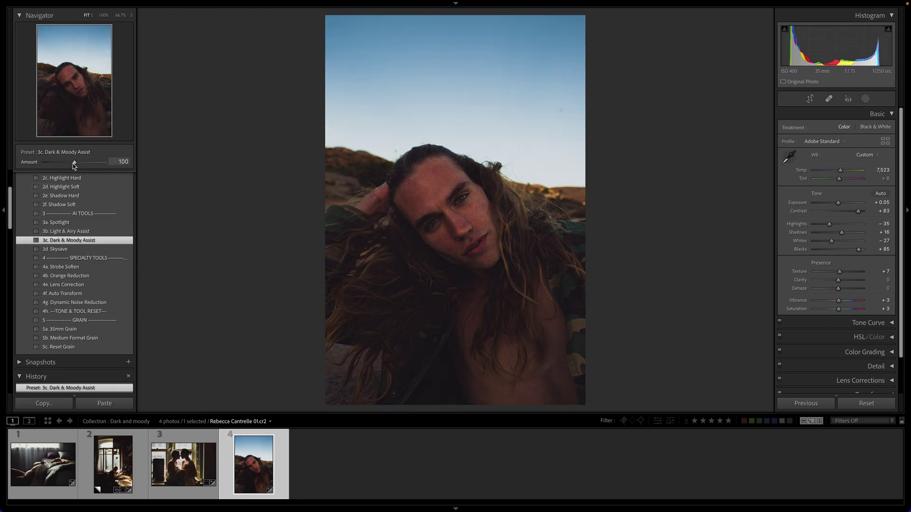
pyautogui.moveTo(75, 163)
pyautogui.mouseDown()
pyautogui.moveTo(53, 170)
pyautogui.moveTo(60, 162)
pyautogui.mouseUp()
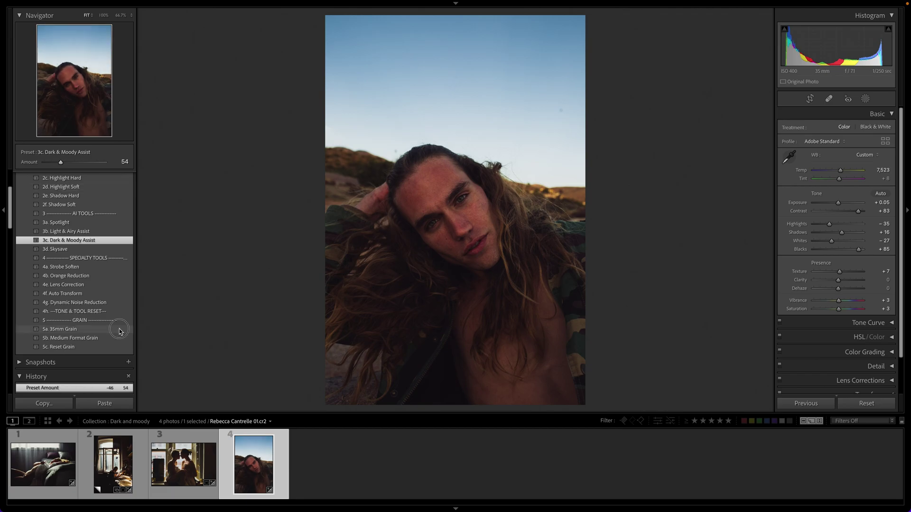
pyautogui.click(119, 329)
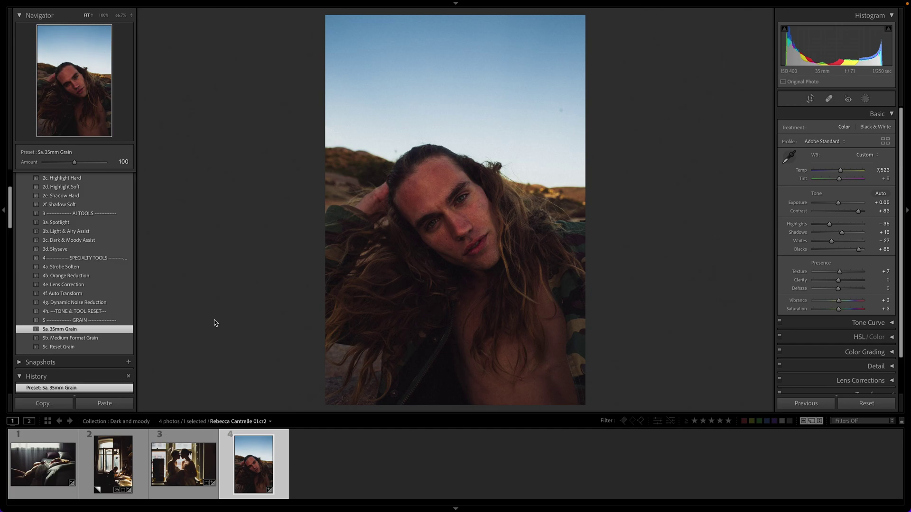
# Step: Select all four photos and compare them side by side in the Survey view
pyautogui.hotkey('ctrl', 'a')
pyautogui.press('n')
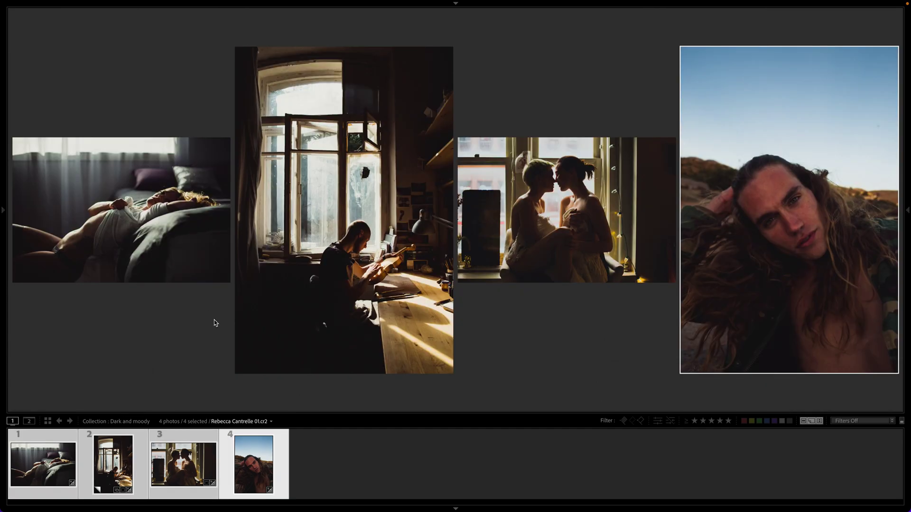